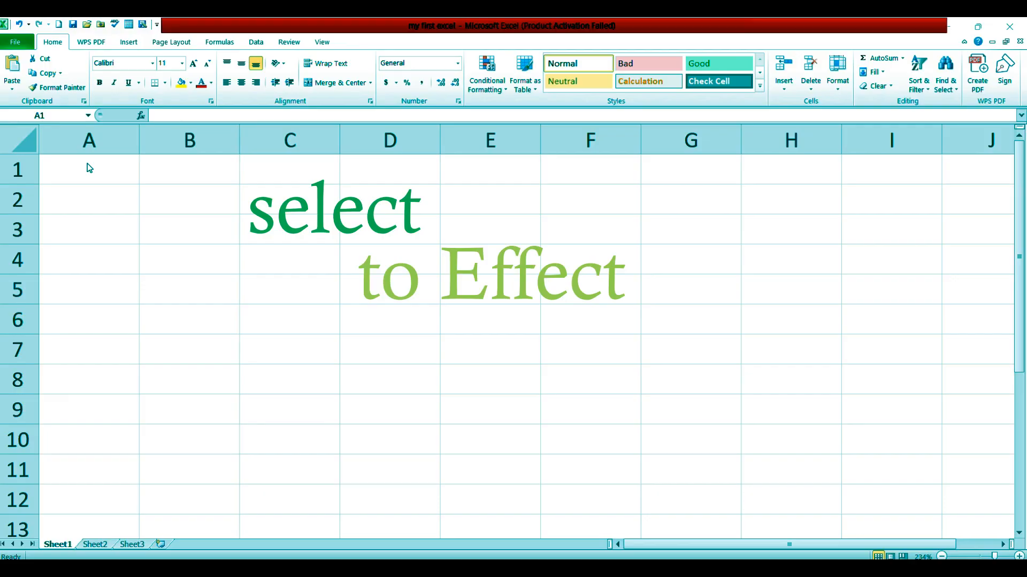
click(86, 166)
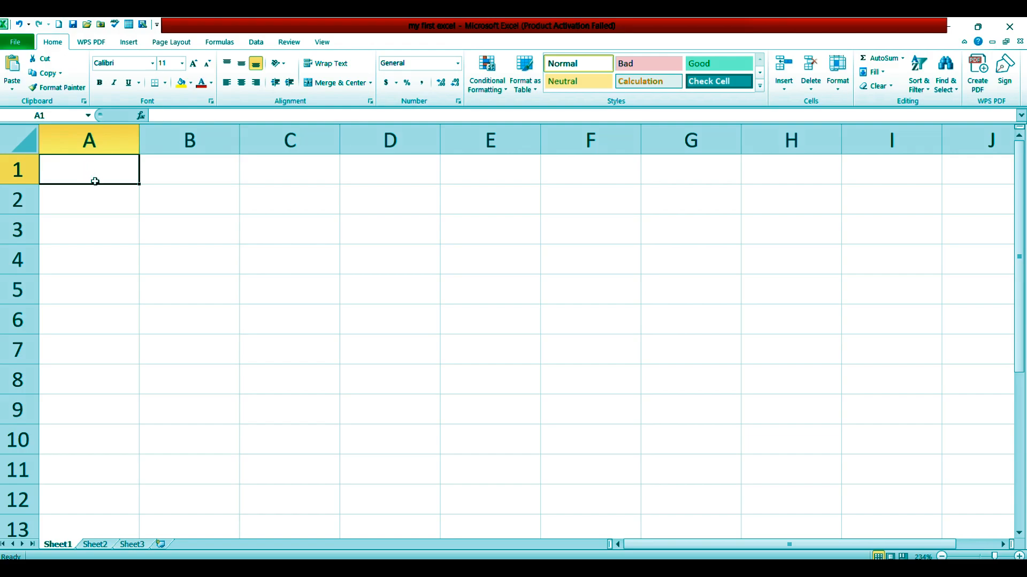
click(212, 173)
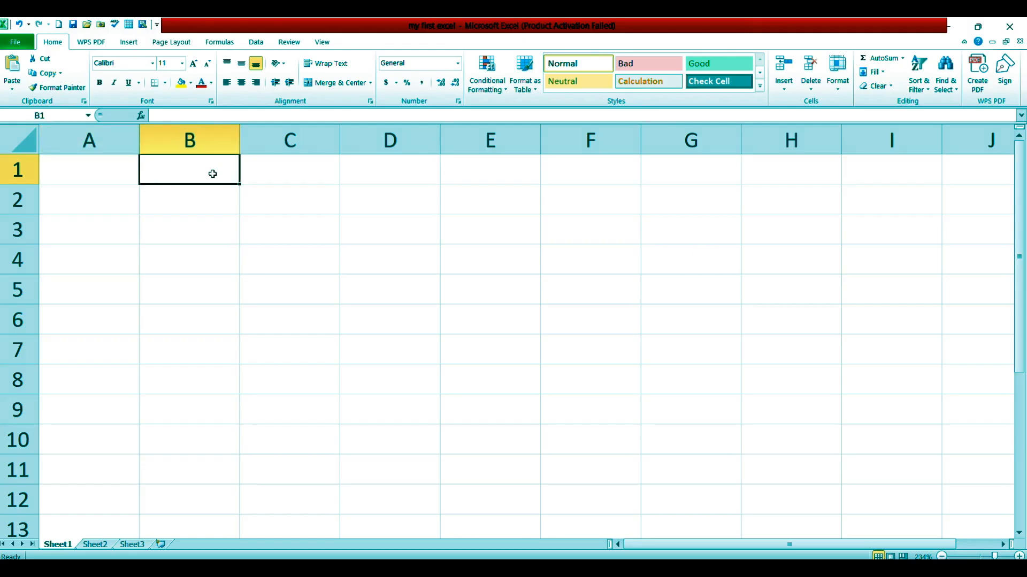
click(287, 172)
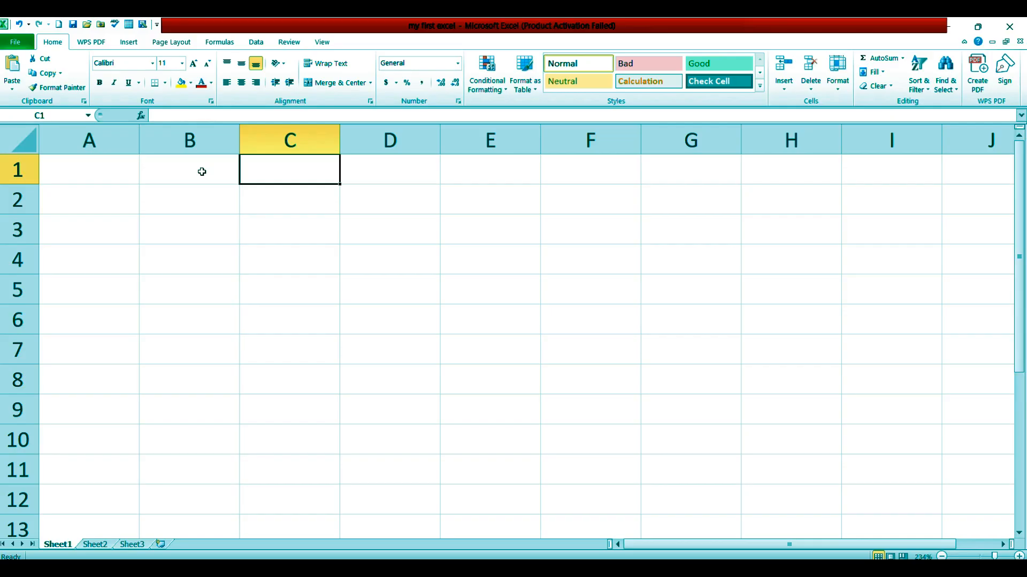
Enter the numbers 1, 2, 3 and 4 in cells A1 through A4
click(107, 163)
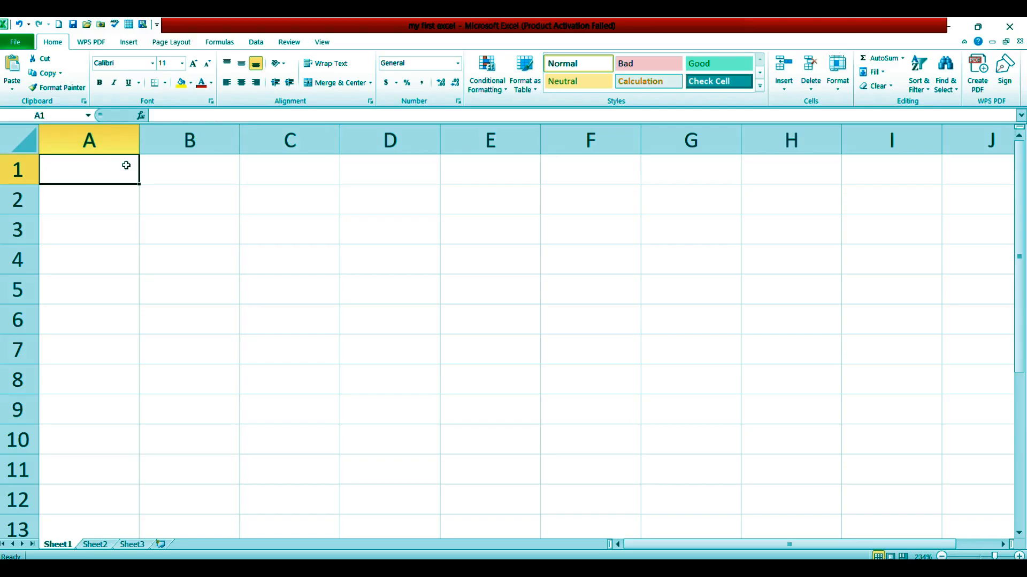
text(1)
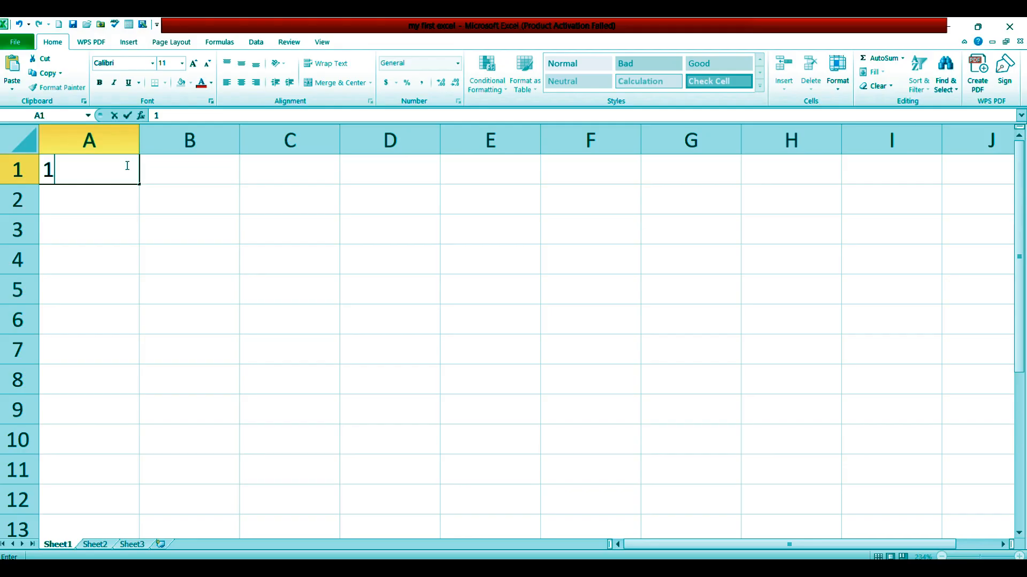
key(Return)
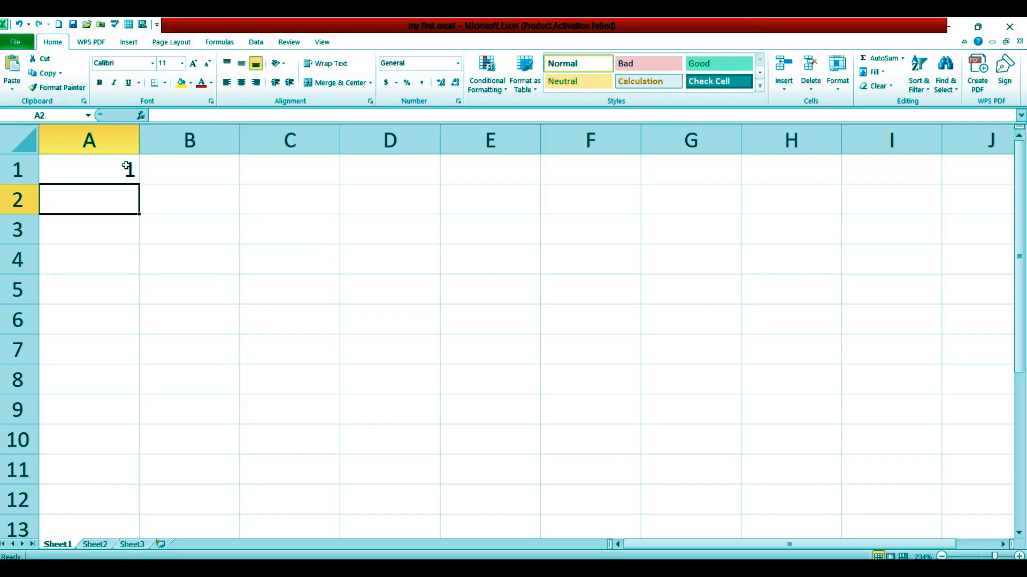
text(2)
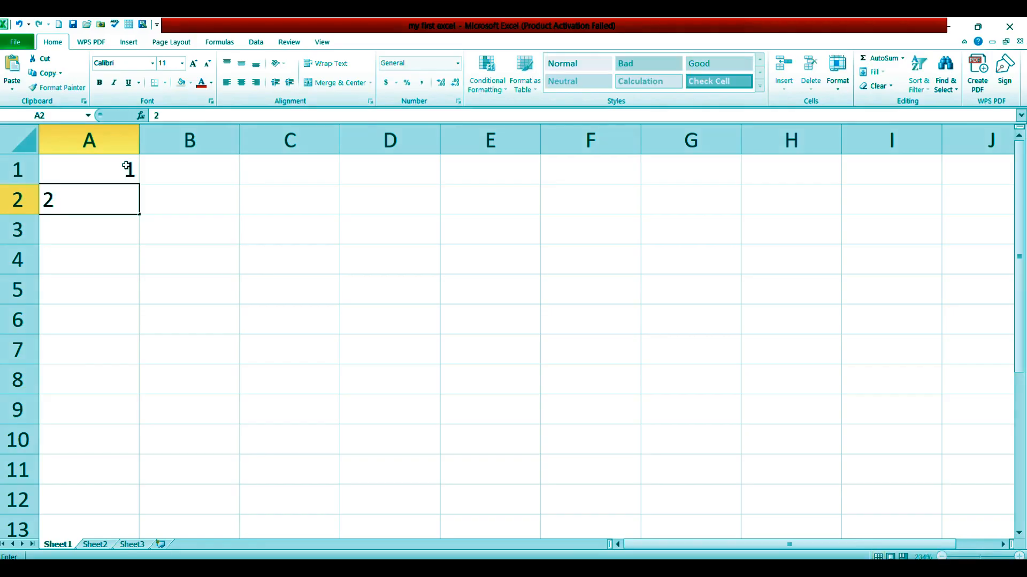
key(Return)
text(3)
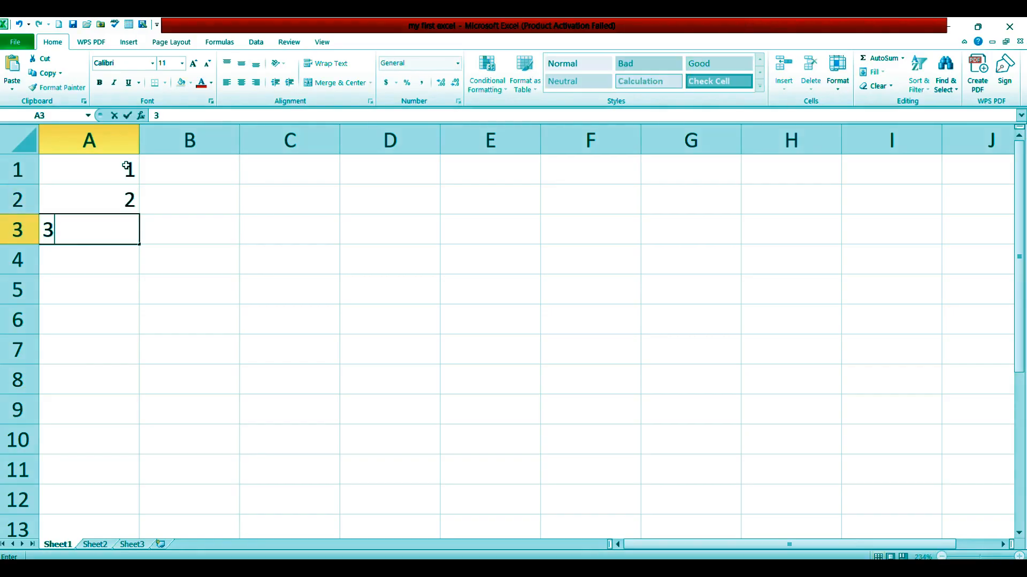
key(Return)
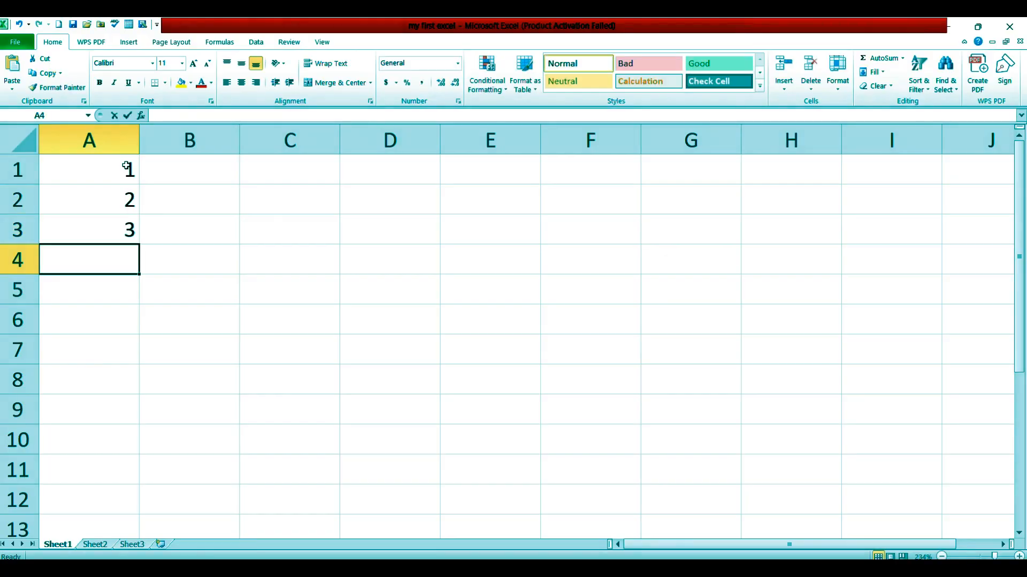
text(4)
key(Return)
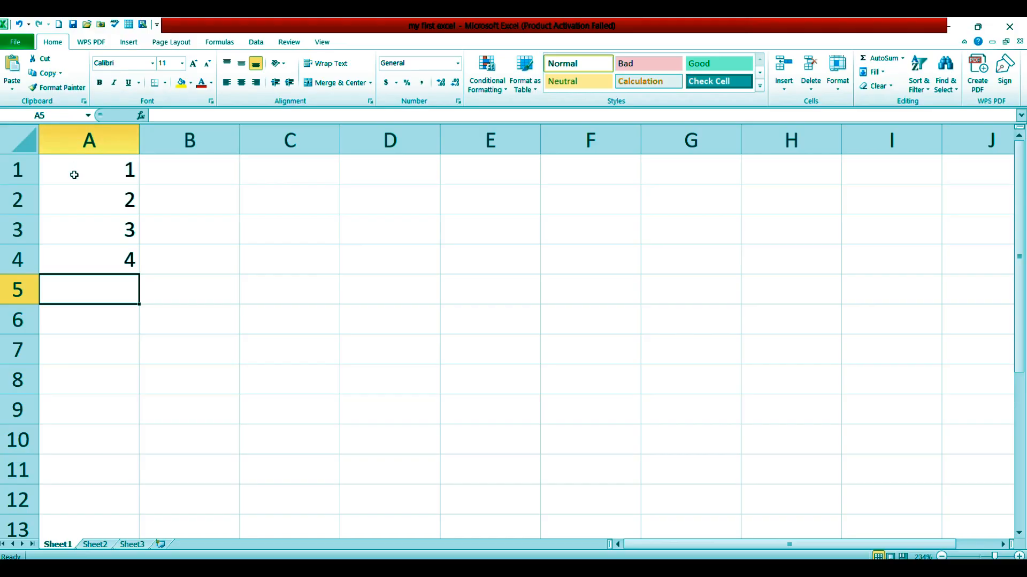
Extend the number series in A1:A4 down to cell A12 with AutoFill, ending at 12
click(91, 182)
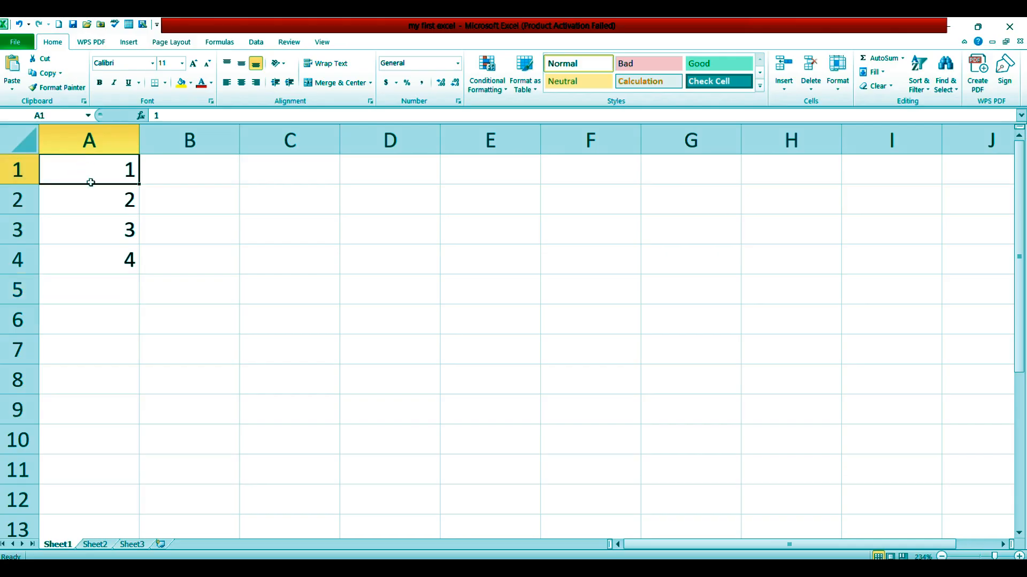
drag(91, 182, 110, 263)
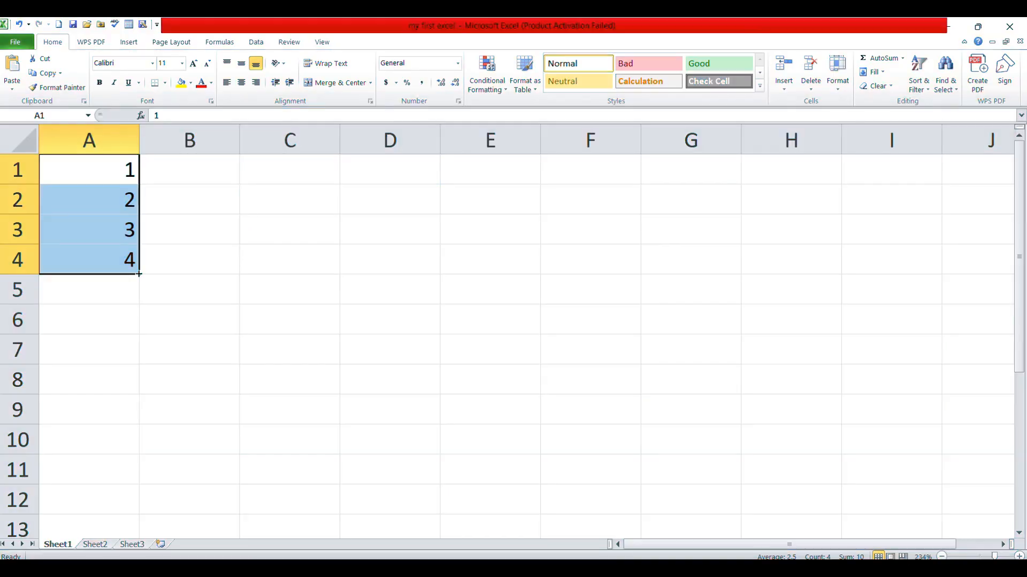
drag(139, 273, 139, 513)
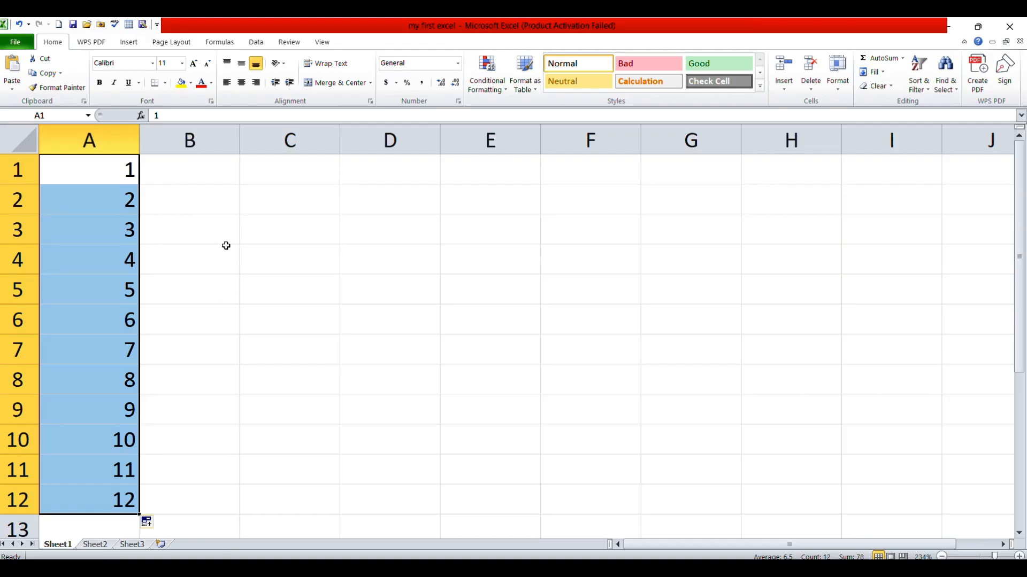
Enter the first two people's first names in cells B1 and B2, beside numbers 1 and 2
click(184, 167)
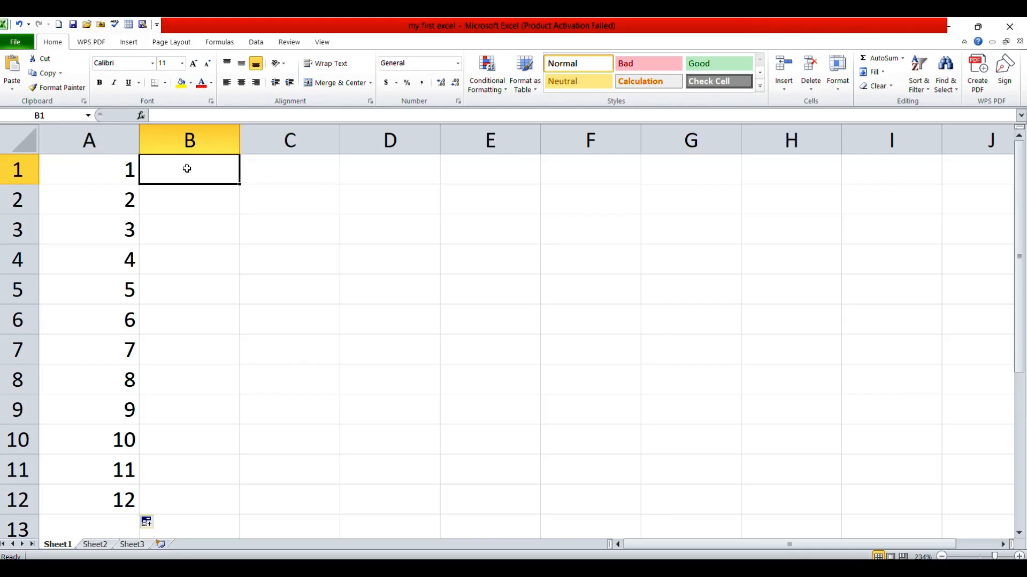
text(Fa)
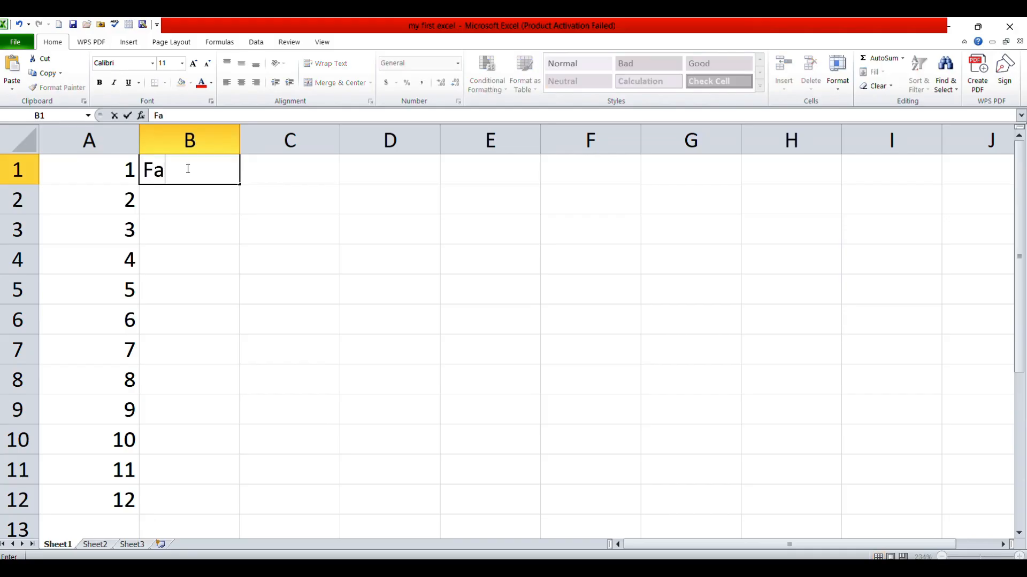
text(rhan)
key(Return)
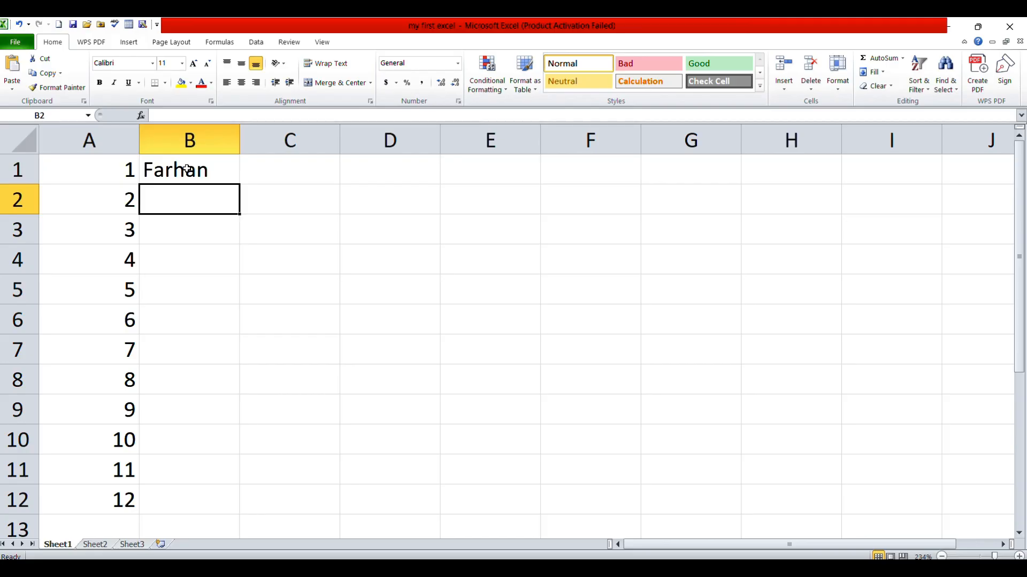
text(sad)
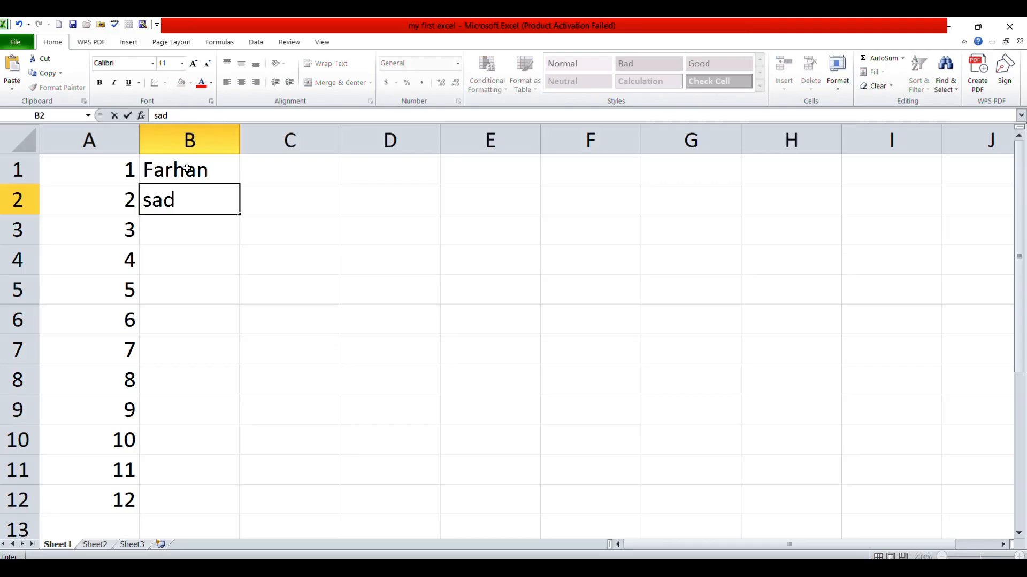
text(ik)
key(Return)
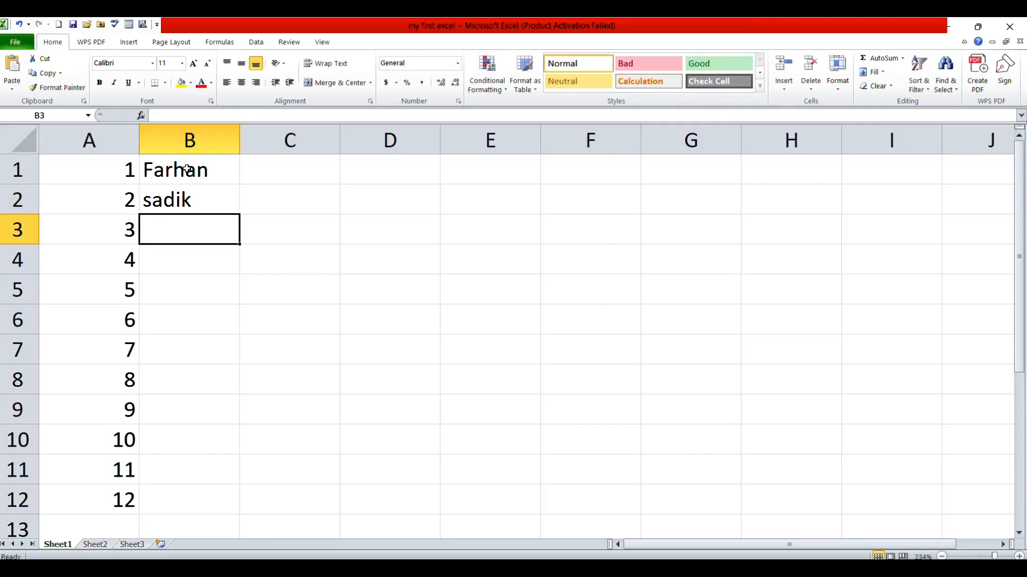
Enter the third person's first name in cell B3, including an extra "a" at its end
text(ada)
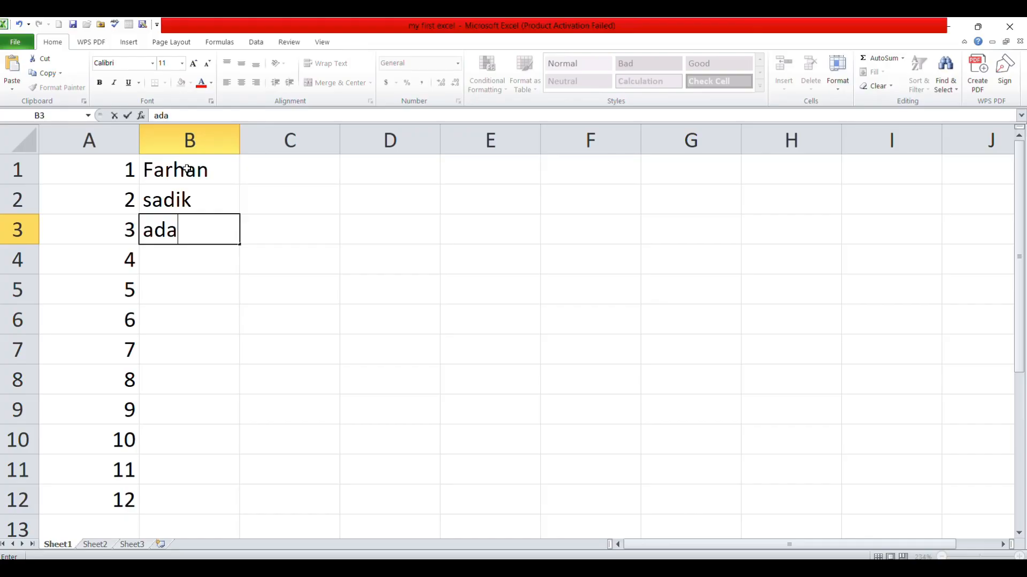
text(a)
key(BackSpace)
text(ma)
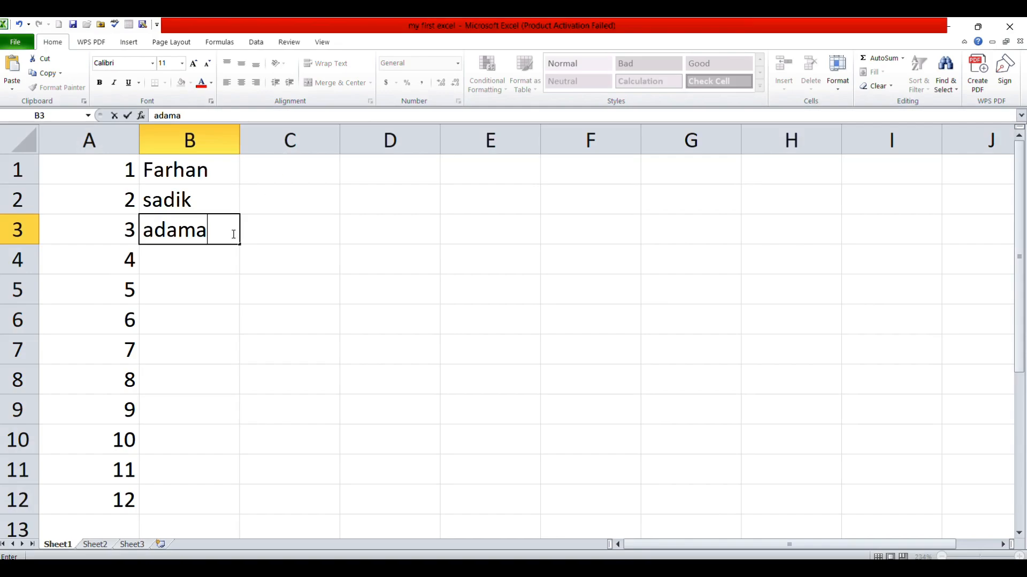
click(222, 285)
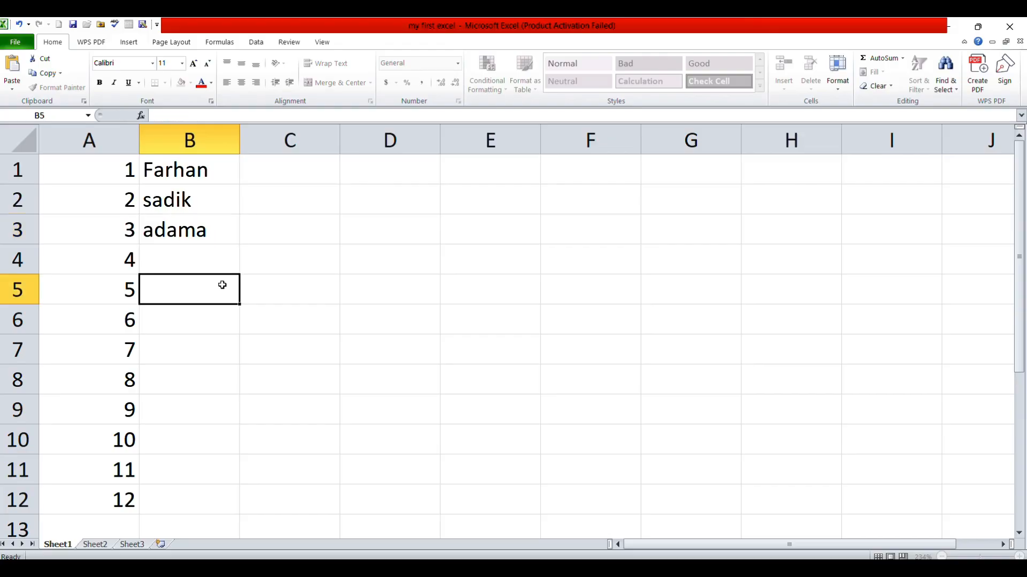
Correct the name in cell B3 by removing its extra final "a"
click(219, 233)
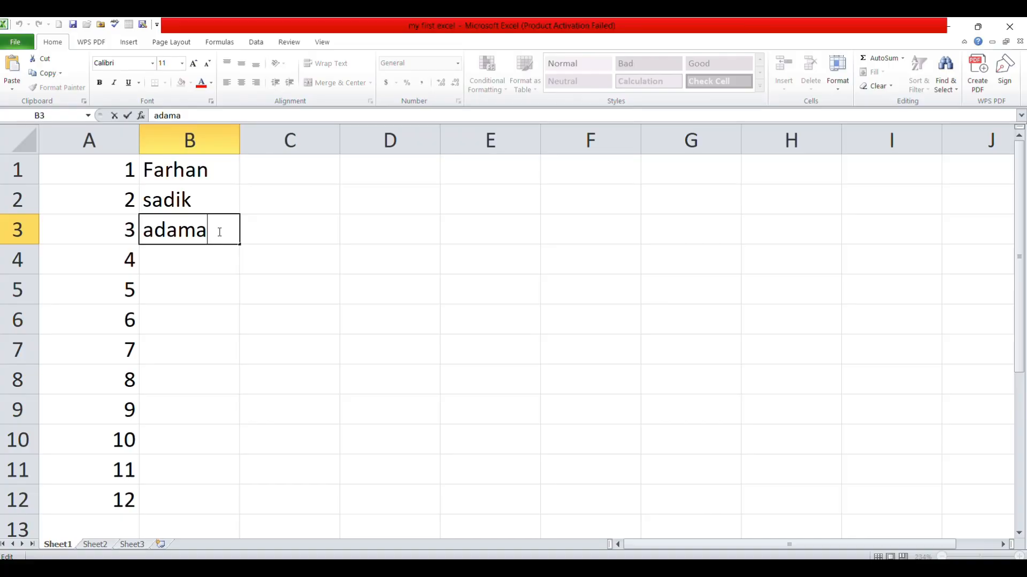
key(BackSpace)
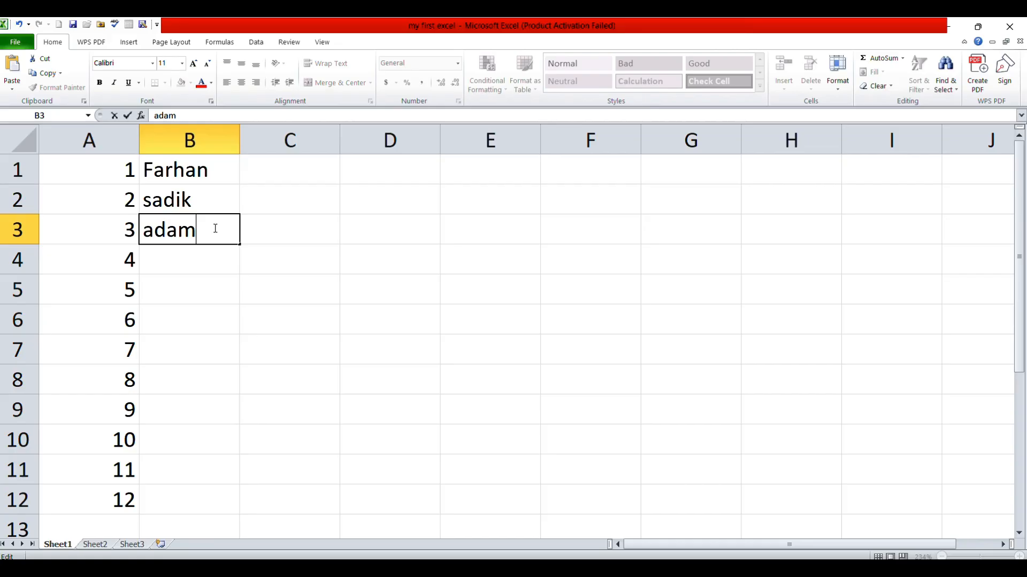
key(Return)
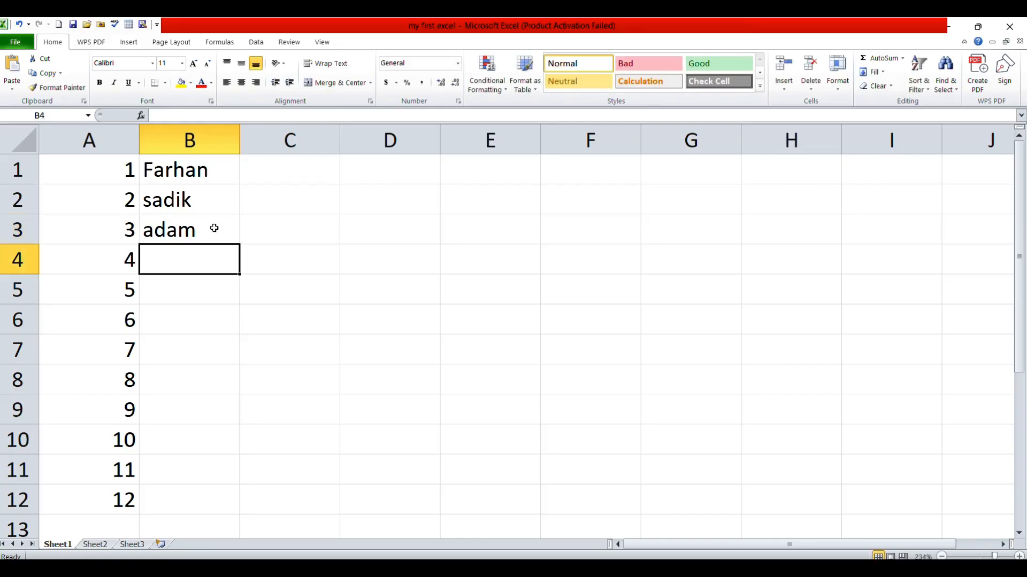